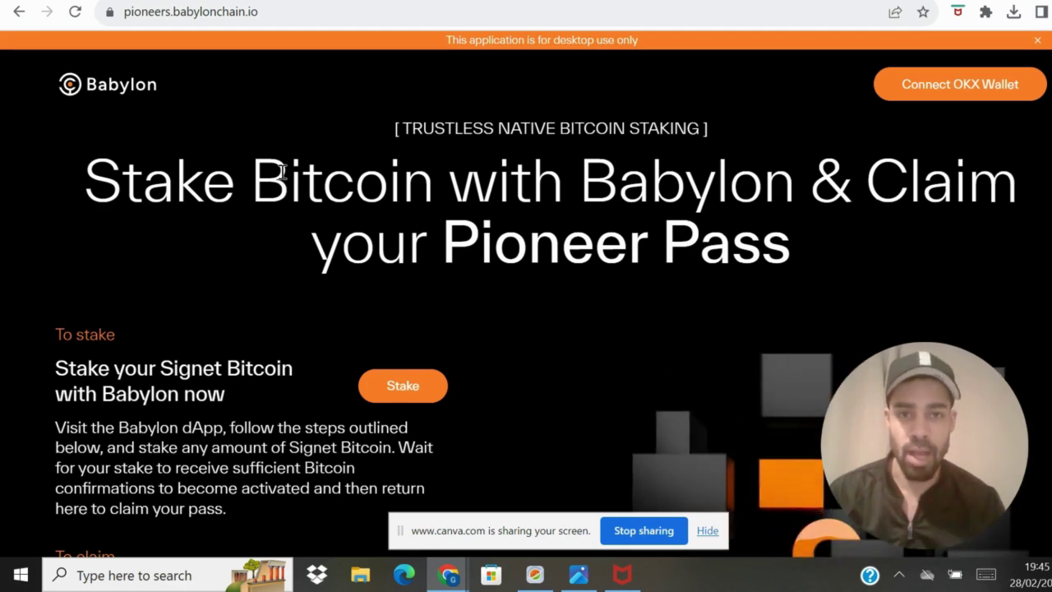
Look over the To stake and To claim sections, then bring up OKX Wallet showing its $2.42 balance
{"action": "scroll", "coordinate": [353, 350], "scroll_direction": "down", "scroll_amount": 5}
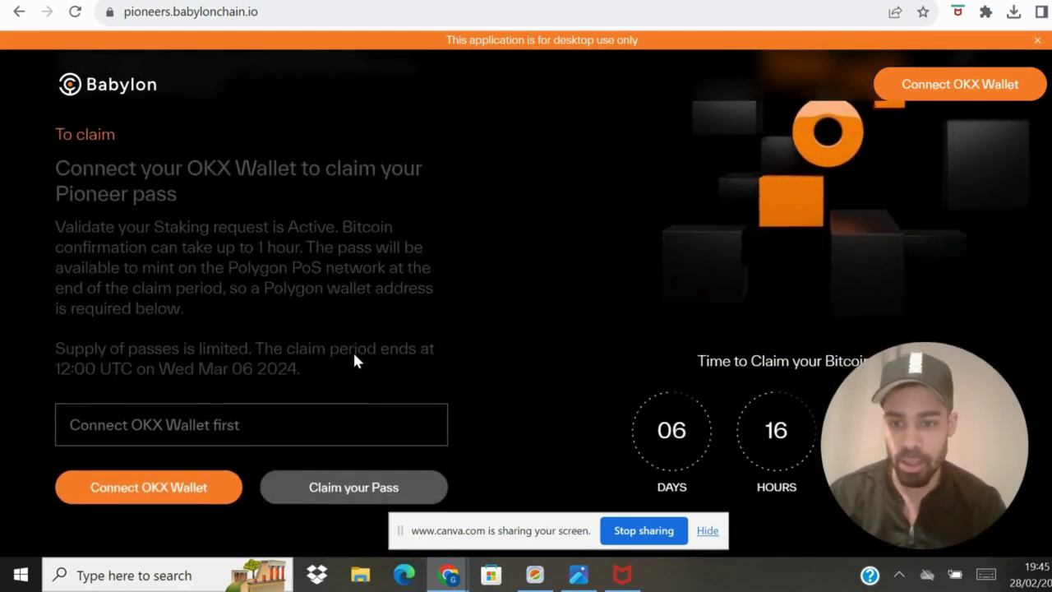
{"action": "scroll", "coordinate": [354, 360], "scroll_direction": "down", "scroll_amount": 3}
{"action": "scroll", "coordinate": [354, 360], "scroll_direction": "up", "scroll_amount": 4}
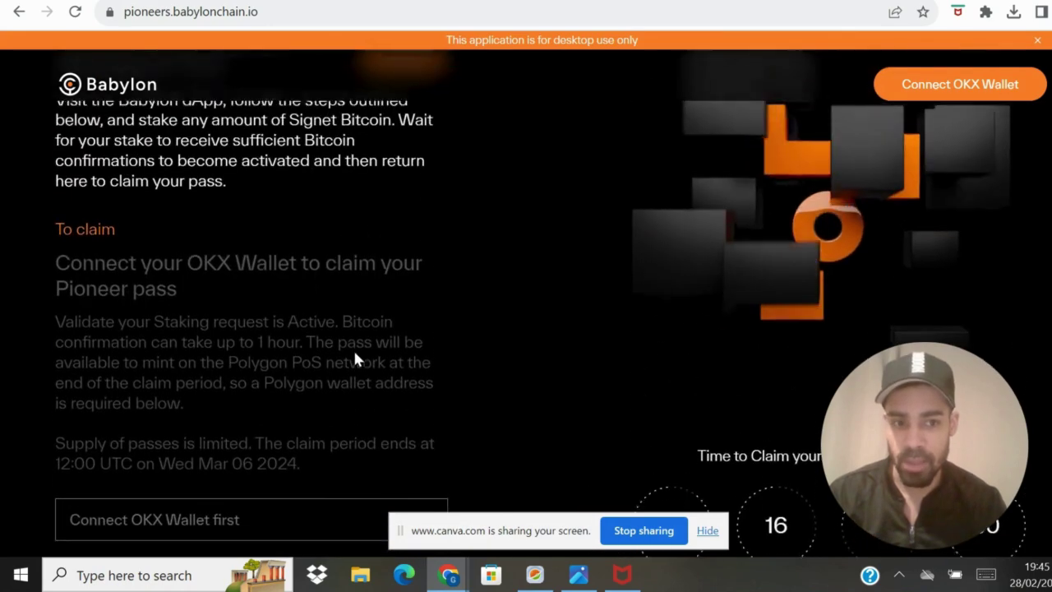
{"action": "scroll", "coordinate": [354, 355], "scroll_direction": "down", "scroll_amount": 2}
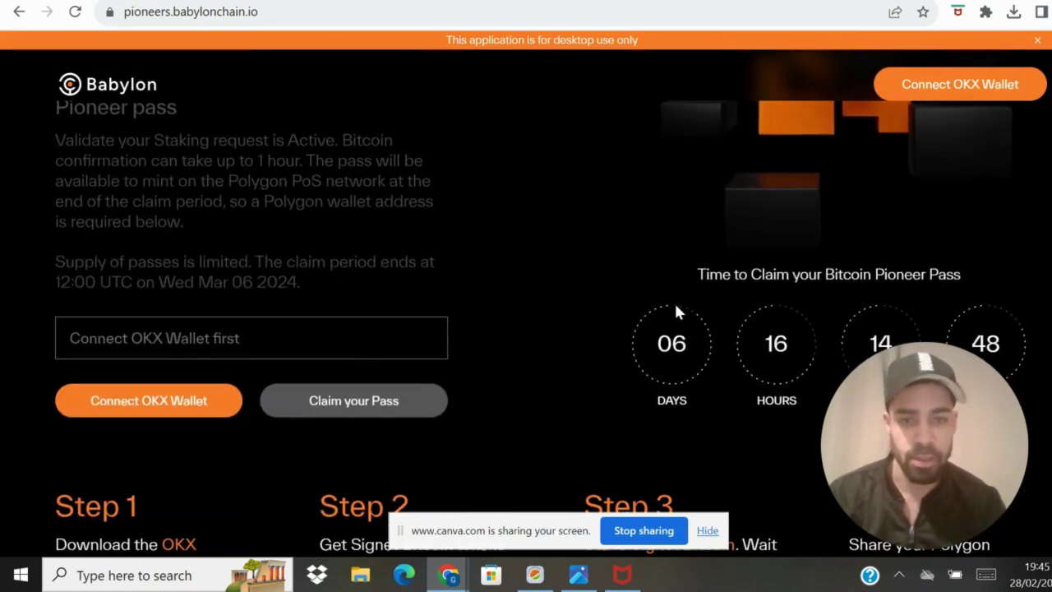
{"action": "scroll", "coordinate": [274, 277], "scroll_direction": "up", "scroll_amount": 2}
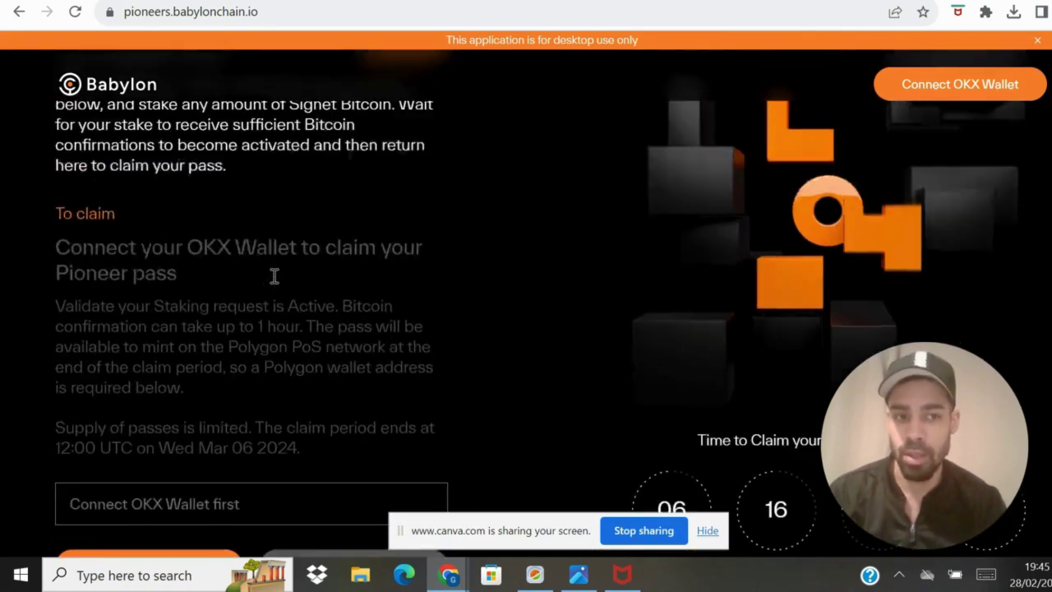
{"action": "scroll", "coordinate": [275, 277], "scroll_direction": "up", "scroll_amount": 4}
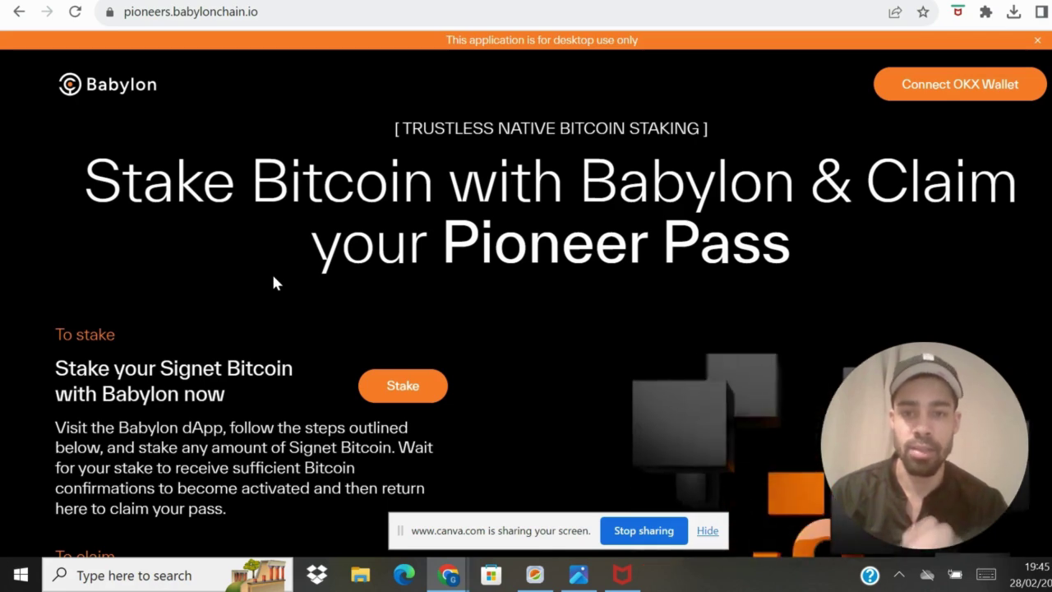
{"action": "key", "text": "alt+shift+o"}
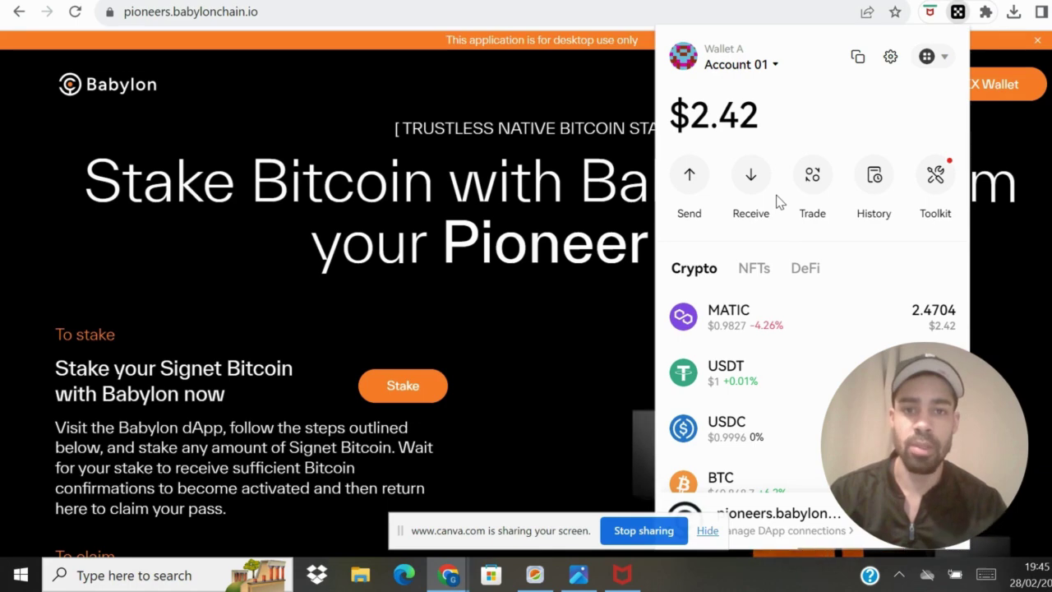
Search 'sbtc' in Manage crypto to confirm sBTC on BTC Signet is added, then return to the token list
{"action": "scroll", "coordinate": [768, 258], "scroll_direction": "down", "scroll_amount": 6}
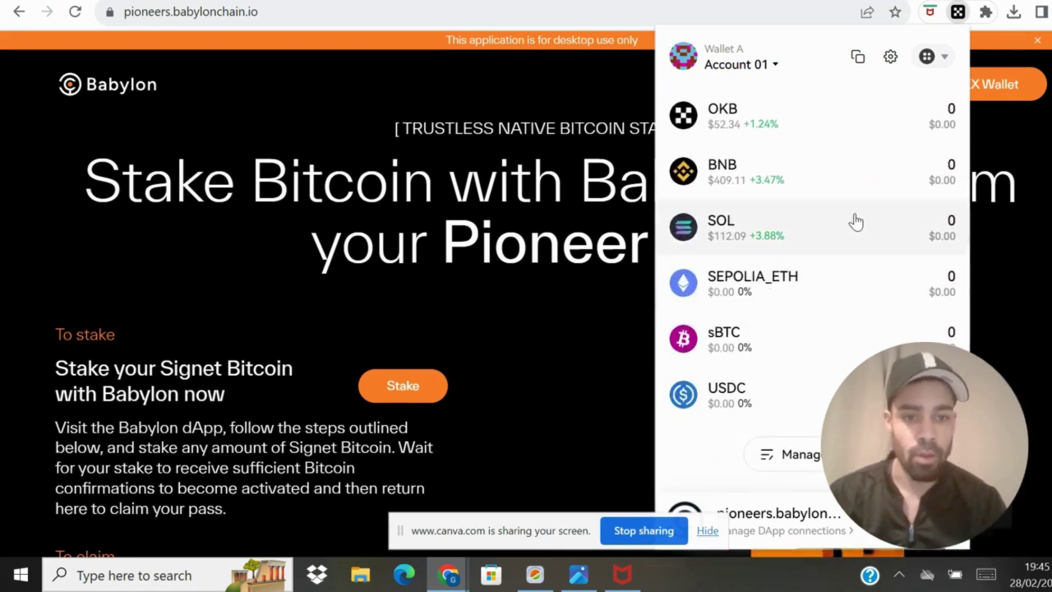
{"action": "scroll", "coordinate": [855, 223], "scroll_direction": "up", "scroll_amount": 6}
{"action": "scroll", "coordinate": [855, 222], "scroll_direction": "down", "scroll_amount": 6}
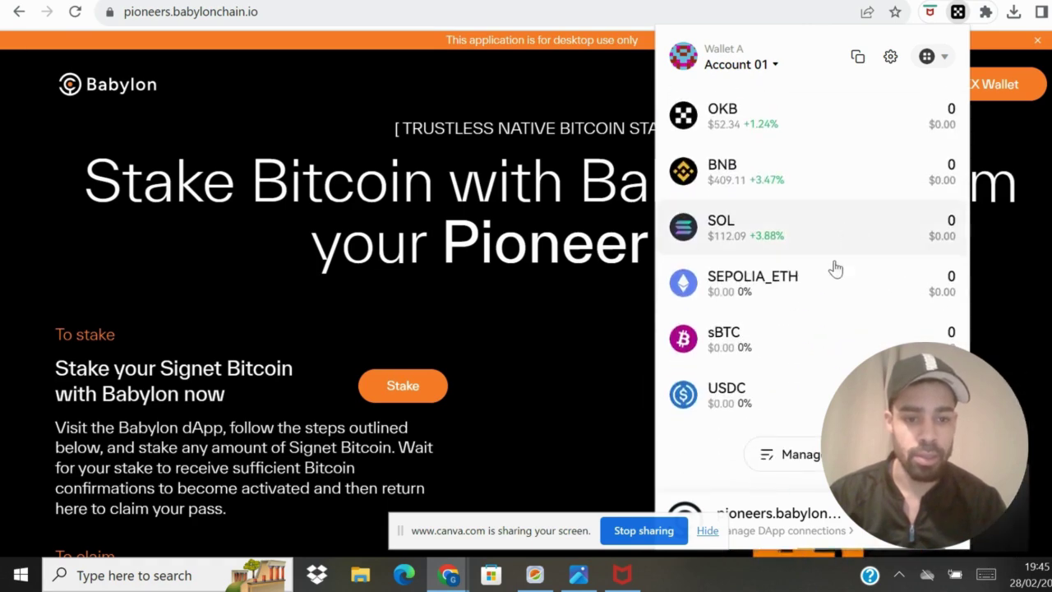
{"action": "left_click", "coordinate": [820, 457]}
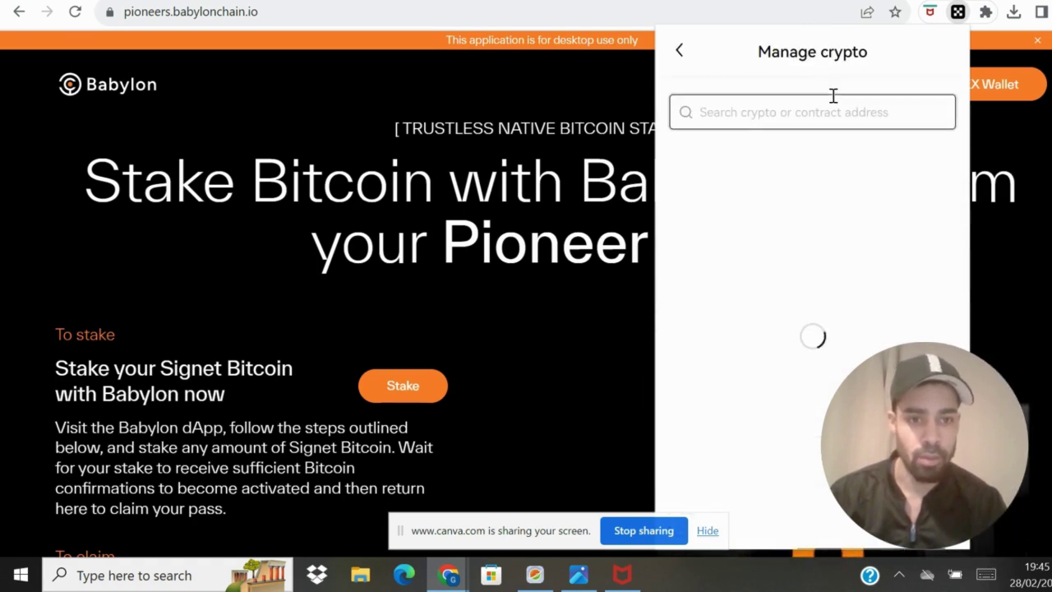
{"action": "type", "text": "sbtc"}
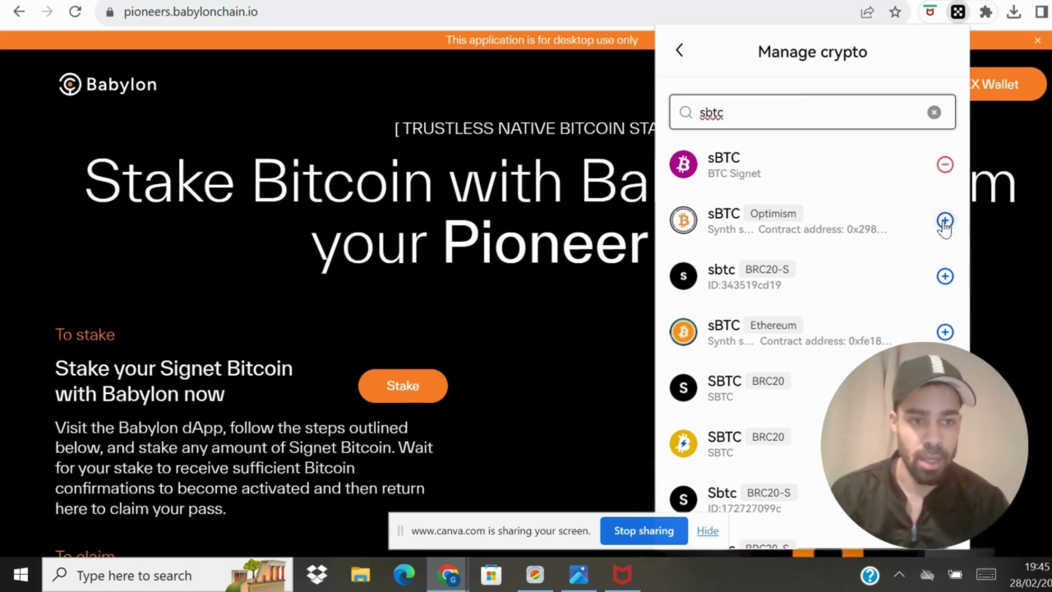
{"action": "left_click", "coordinate": [679, 51]}
{"action": "scroll", "coordinate": [759, 268], "scroll_direction": "down", "scroll_amount": 5}
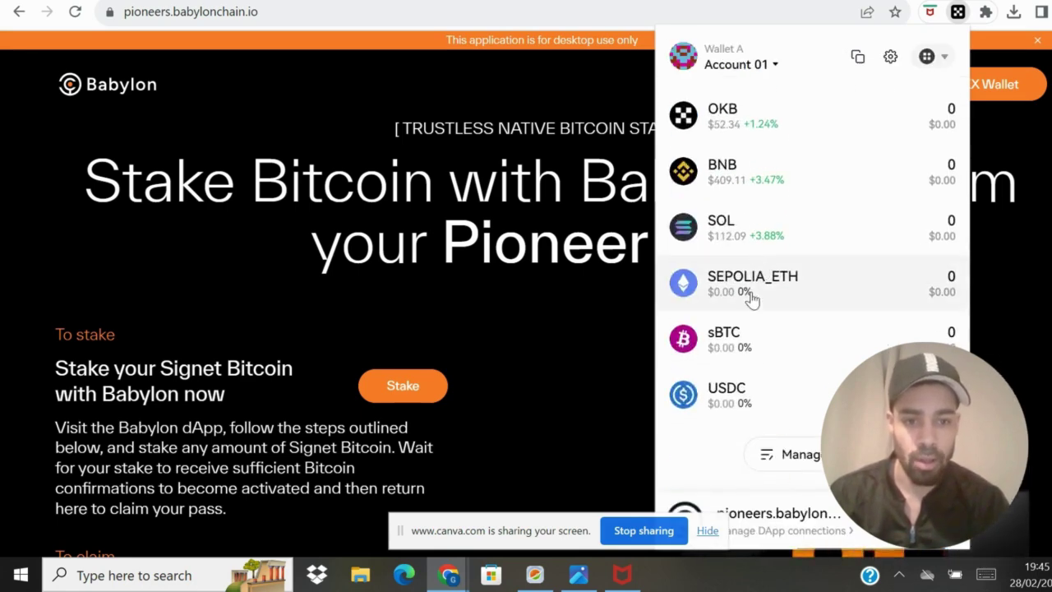
Open the sBTC token and view its Signet address formats, then close the default-address sheet
{"action": "left_click", "coordinate": [759, 347]}
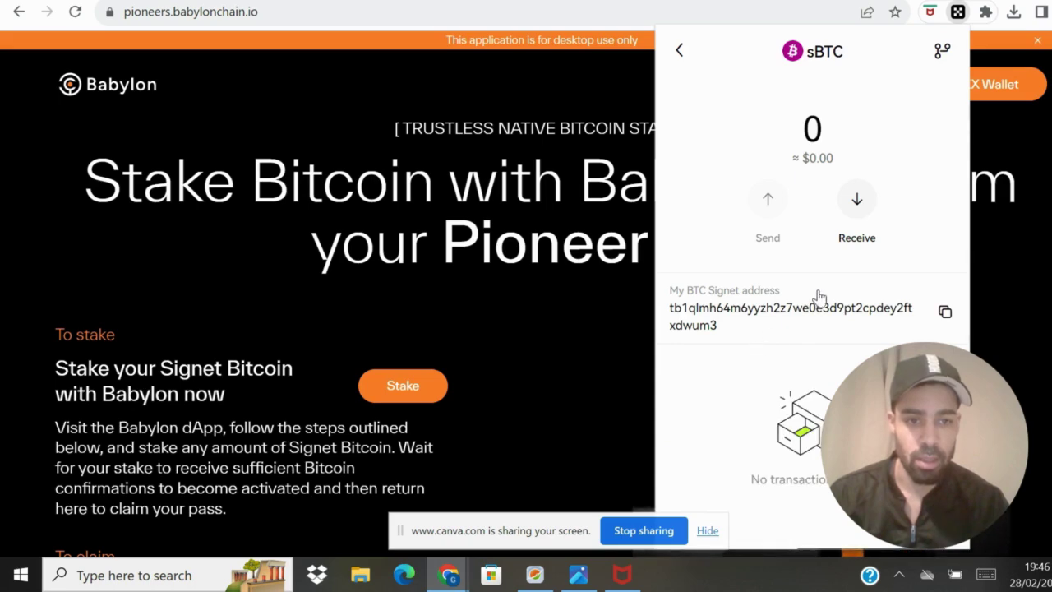
{"action": "left_click", "coordinate": [942, 51]}
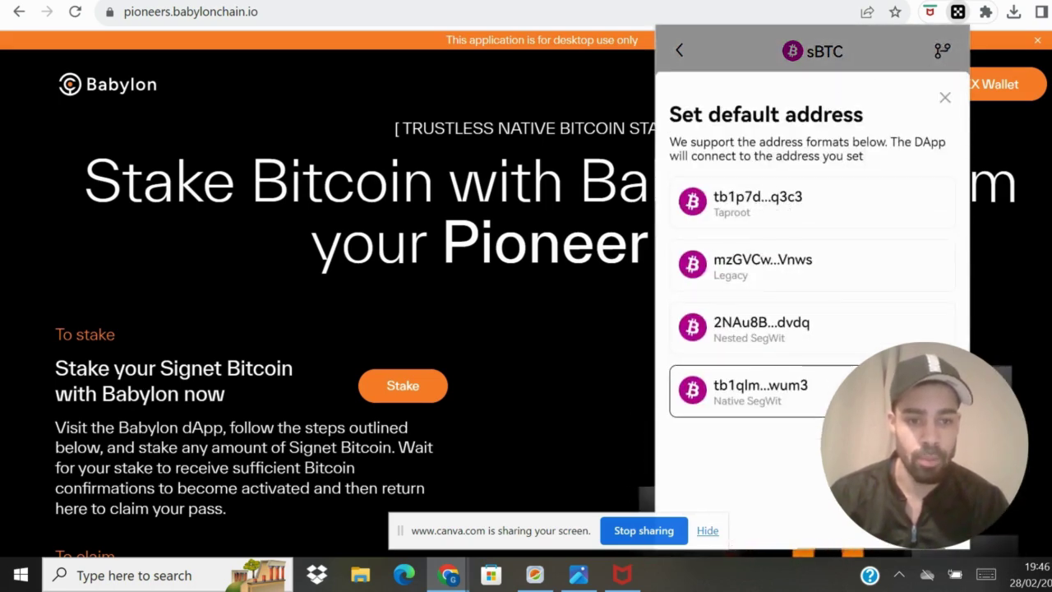
{"action": "left_click", "coordinate": [717, 56]}
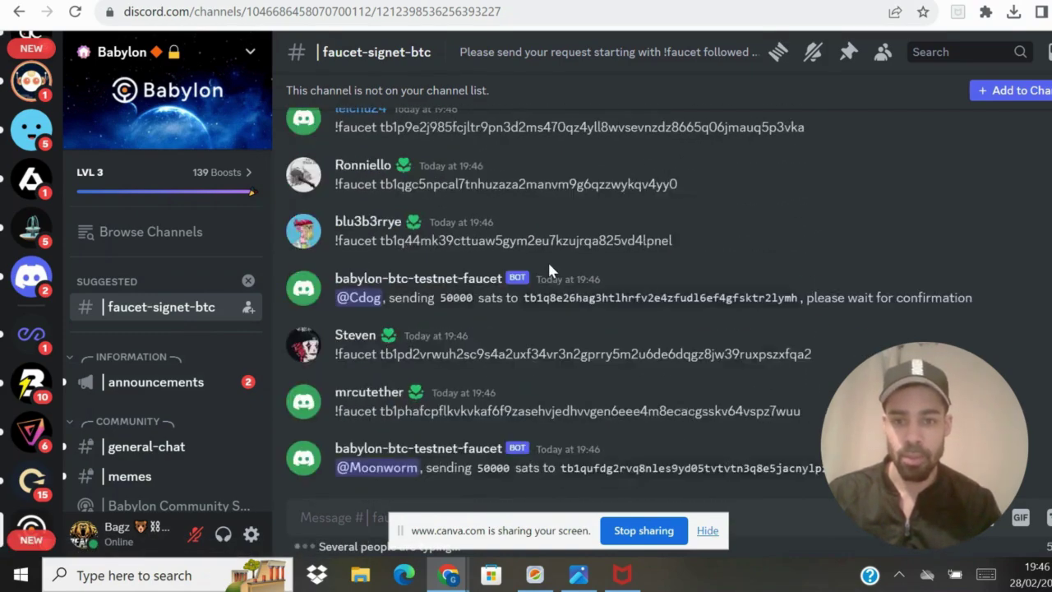
Read the #faucet-signet-btc requests and bot replies, then hide the screen-sharing bar
{"action": "left_click", "coordinate": [710, 532]}
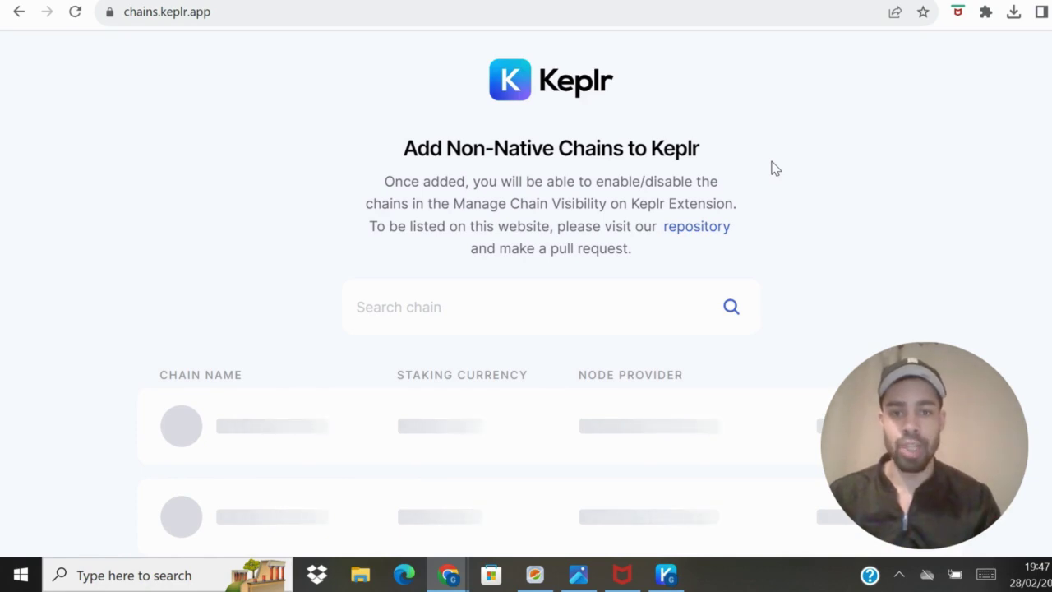
Search chains for 'babyl' to list Babylon Devnet and Testnet, then bring up Keplr Wallet
{"action": "left_click", "coordinate": [523, 322]}
{"action": "type", "text": "babyl"}
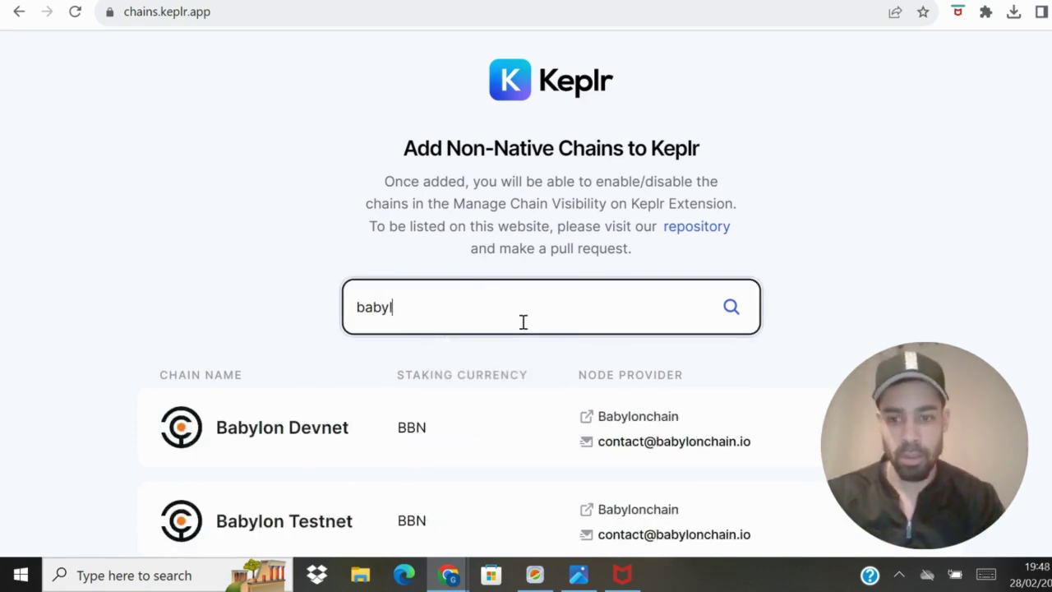
{"action": "type", "text": "n"}
{"action": "key", "text": "BackSpace"}
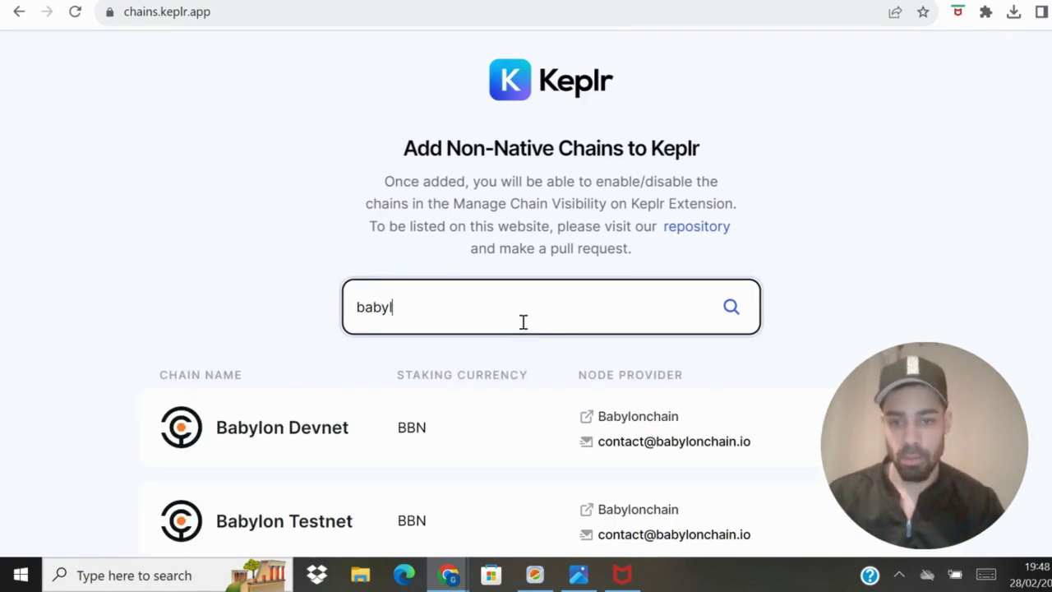
{"action": "key", "text": "alt+shift+k"}
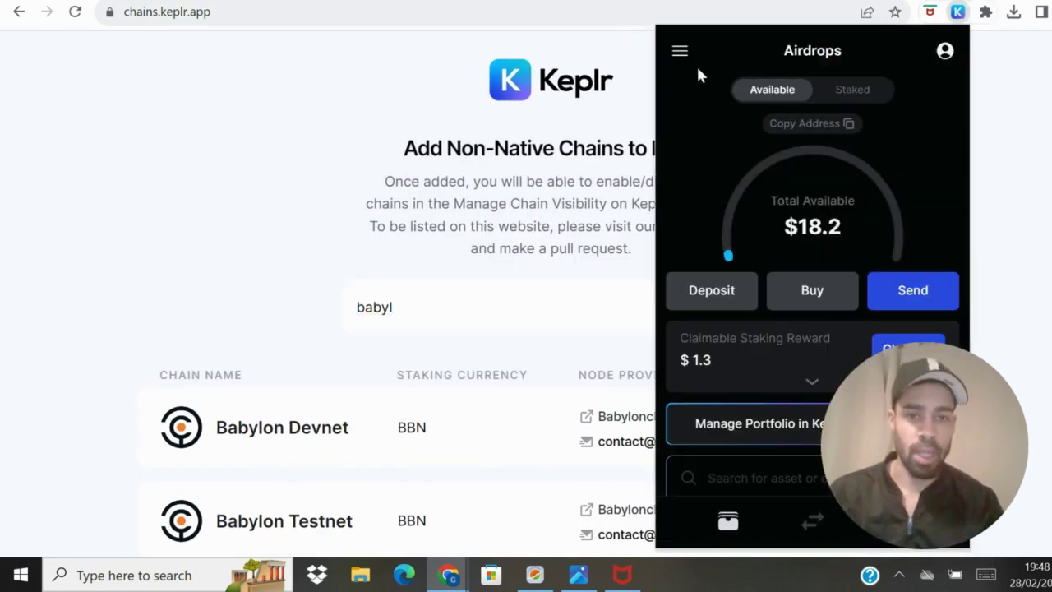
Search 'bab' in Manage Chain Visibility and check Babylon Testnet is ticked, scrolling down to Save
{"action": "left_click", "coordinate": [680, 52]}
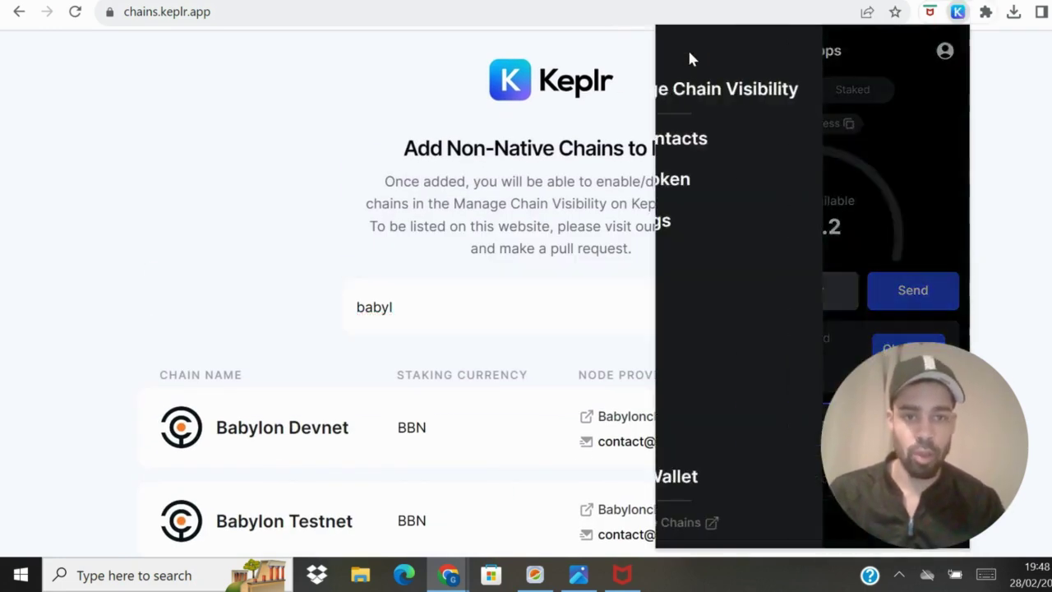
{"action": "left_click", "coordinate": [773, 90]}
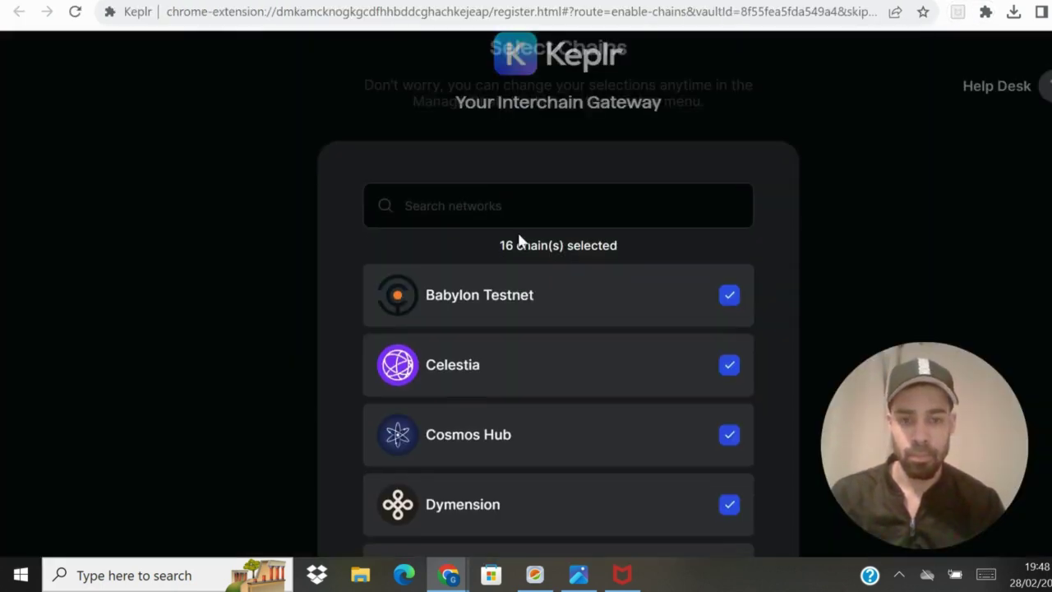
{"action": "left_click", "coordinate": [506, 203]}
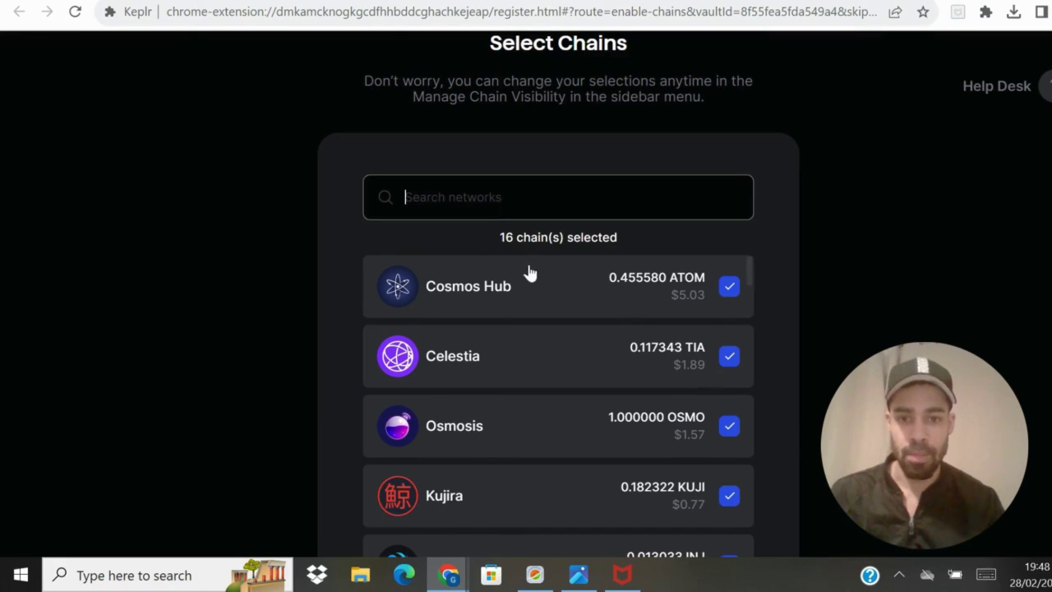
{"action": "type", "text": "baby"}
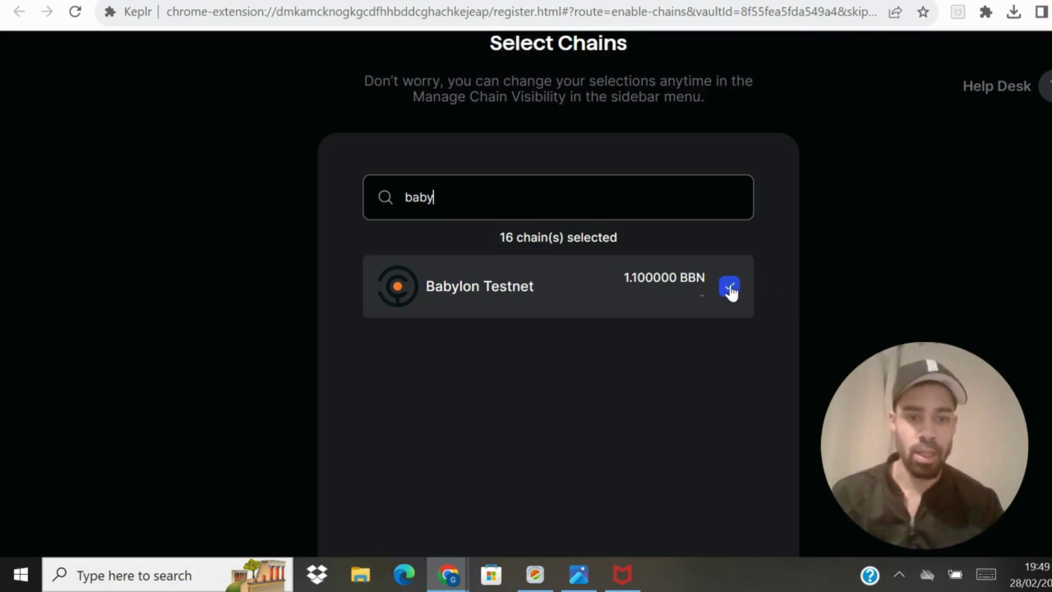
{"action": "scroll", "coordinate": [730, 291], "scroll_direction": "down", "scroll_amount": 3}
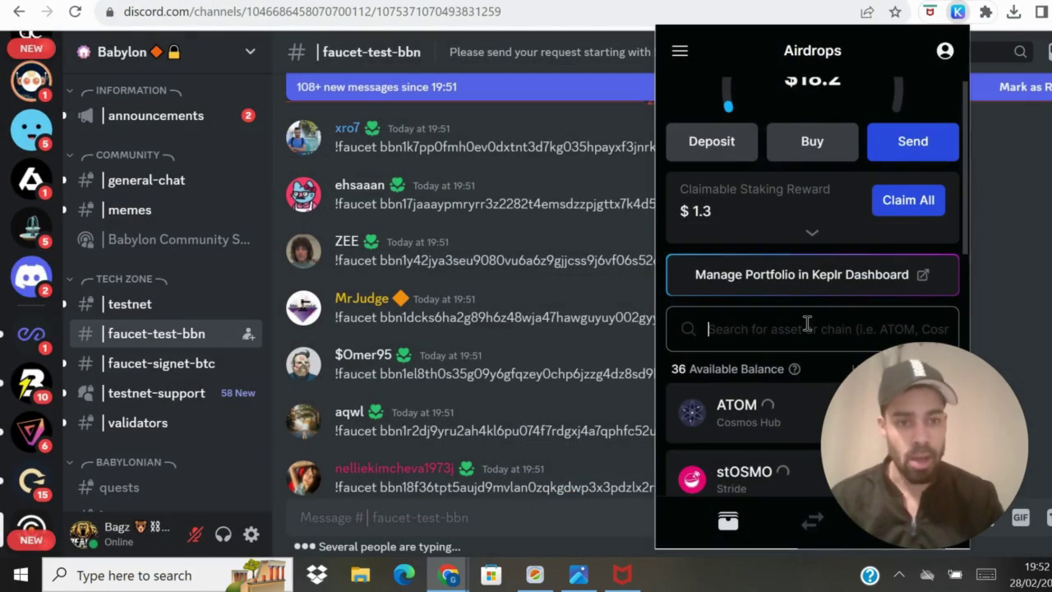
{"action": "scroll", "coordinate": [806, 331], "scroll_direction": "down", "scroll_amount": 5}
{"action": "scroll", "coordinate": [807, 330], "scroll_direction": "down", "scroll_amount": 5}
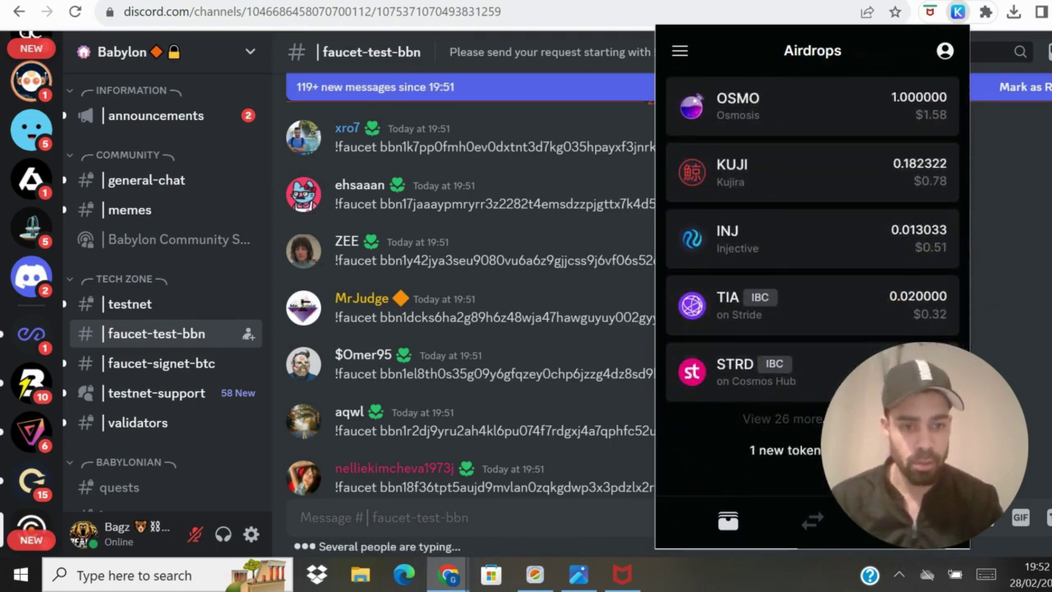
Expand Keplr's full token list to find 1.1 BBN, then go to faucet-test-bbn and the Pioneer Pass tab
{"action": "left_click", "coordinate": [785, 418]}
{"action": "scroll", "coordinate": [798, 202], "scroll_direction": "down", "scroll_amount": 8}
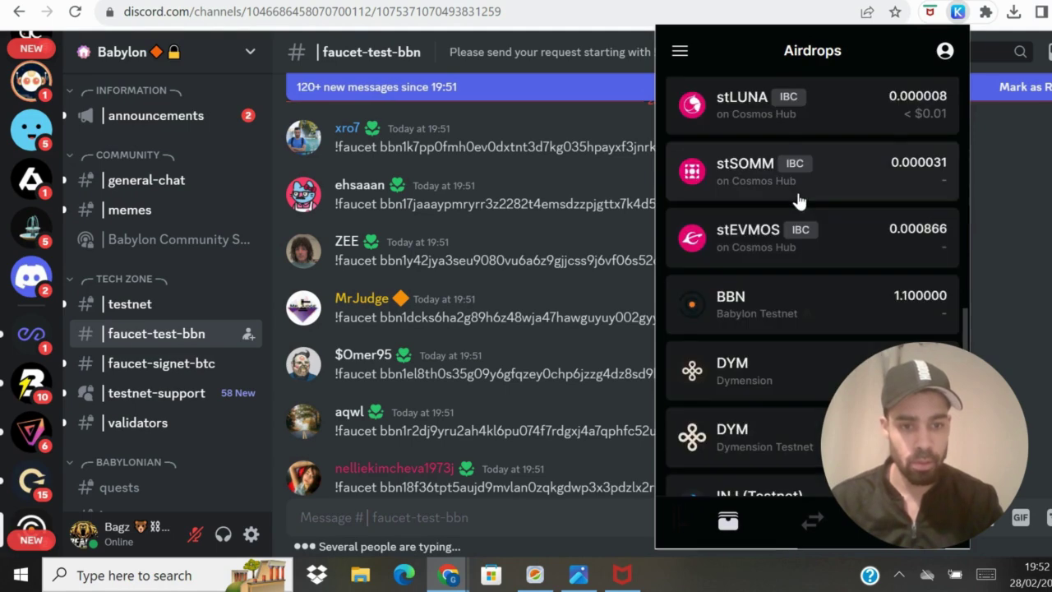
{"action": "scroll", "coordinate": [794, 199], "scroll_direction": "up", "scroll_amount": 1}
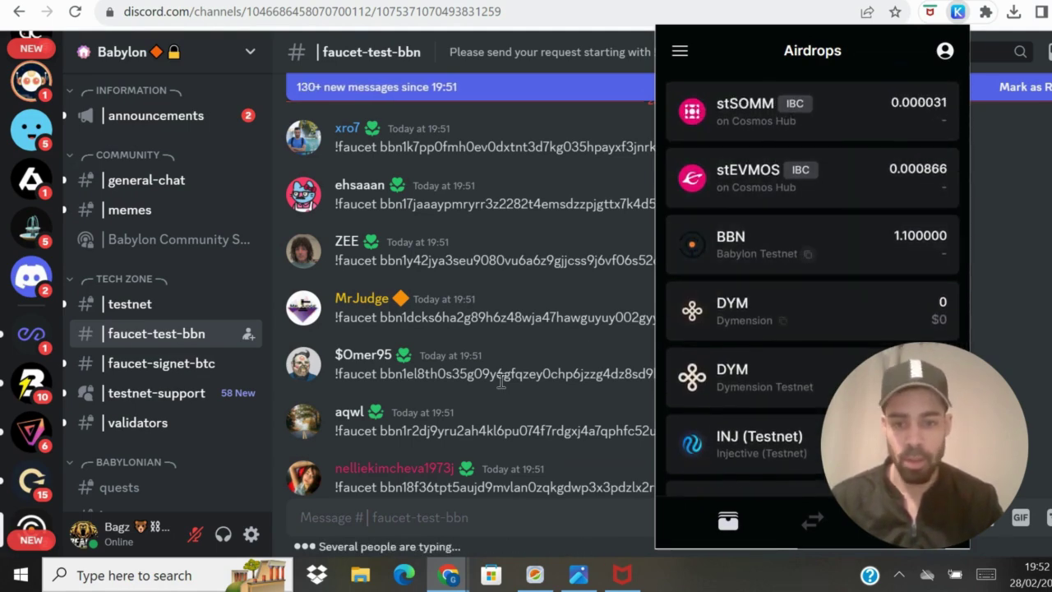
{"action": "left_click", "coordinate": [197, 334]}
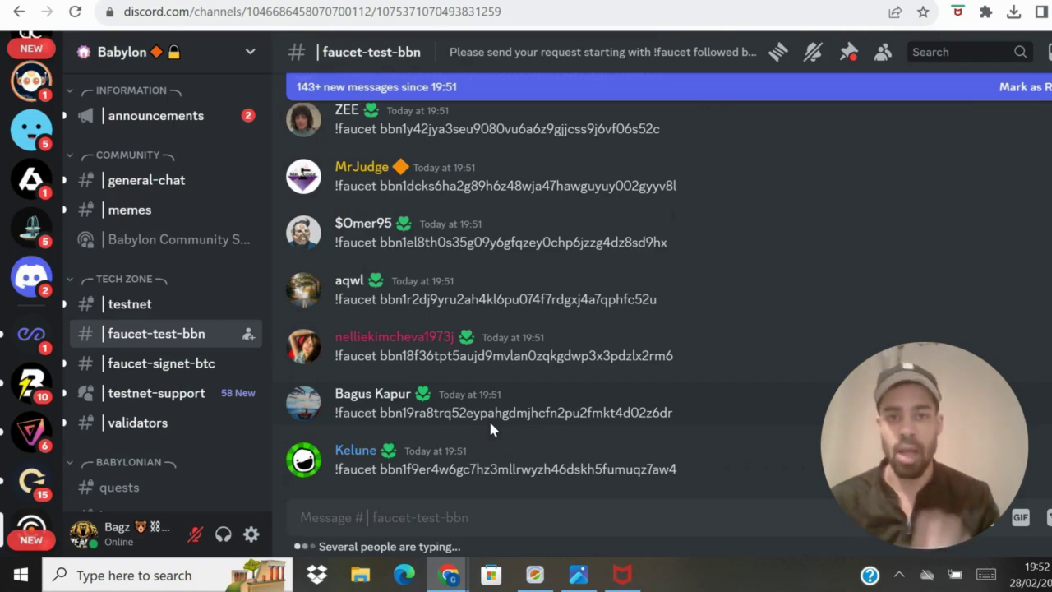
{"action": "key", "text": "ctrl+Tab"}
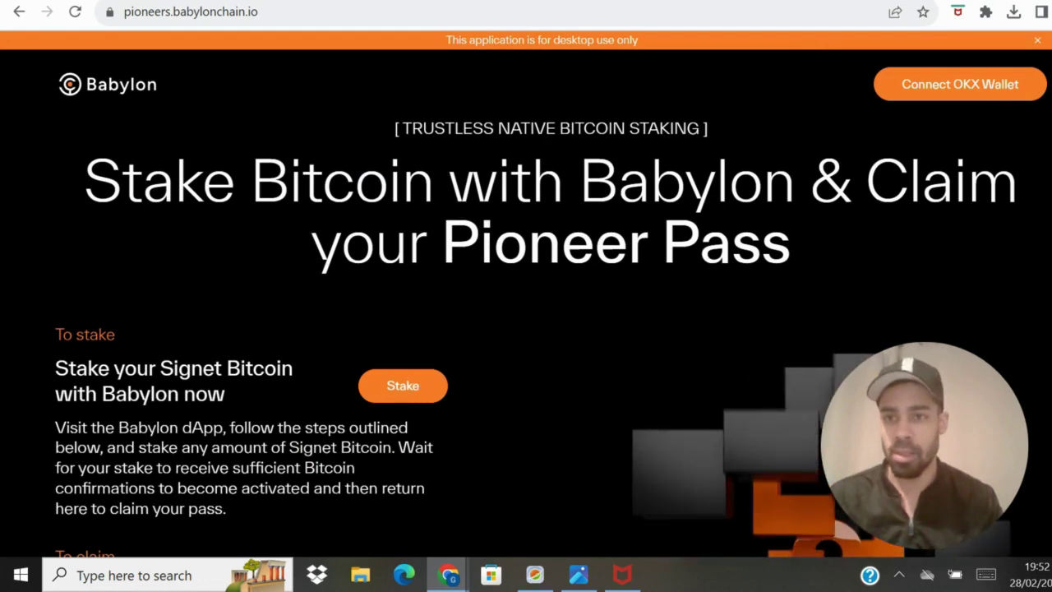
On the btcstaking dashboard, connect OKX and Keplr wallets and pick Babylon Foundation 4 as finality provider
{"action": "key", "text": "ctrl+Tab"}
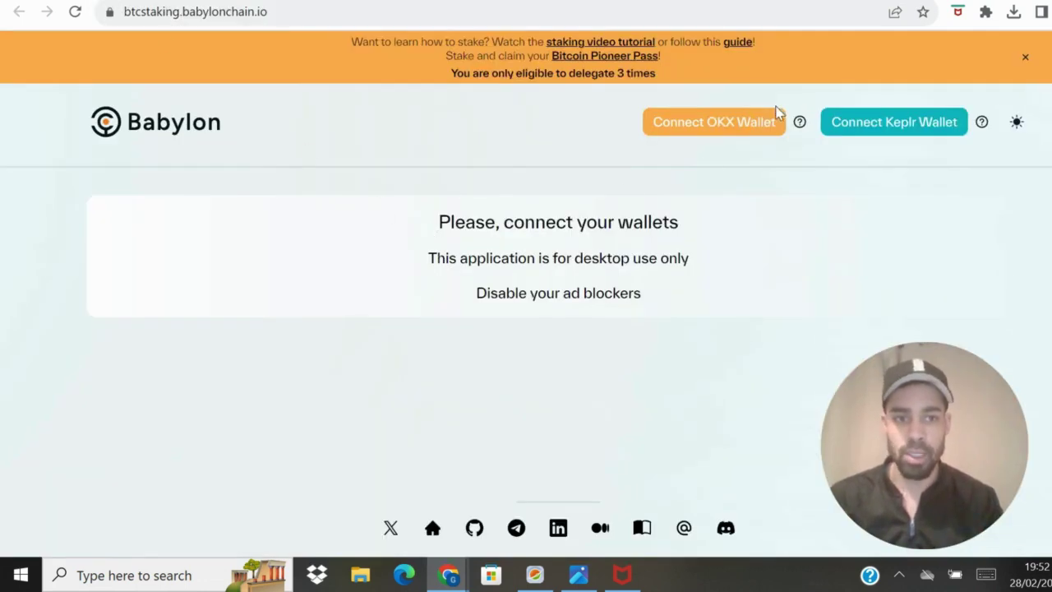
{"action": "left_click", "coordinate": [739, 122]}
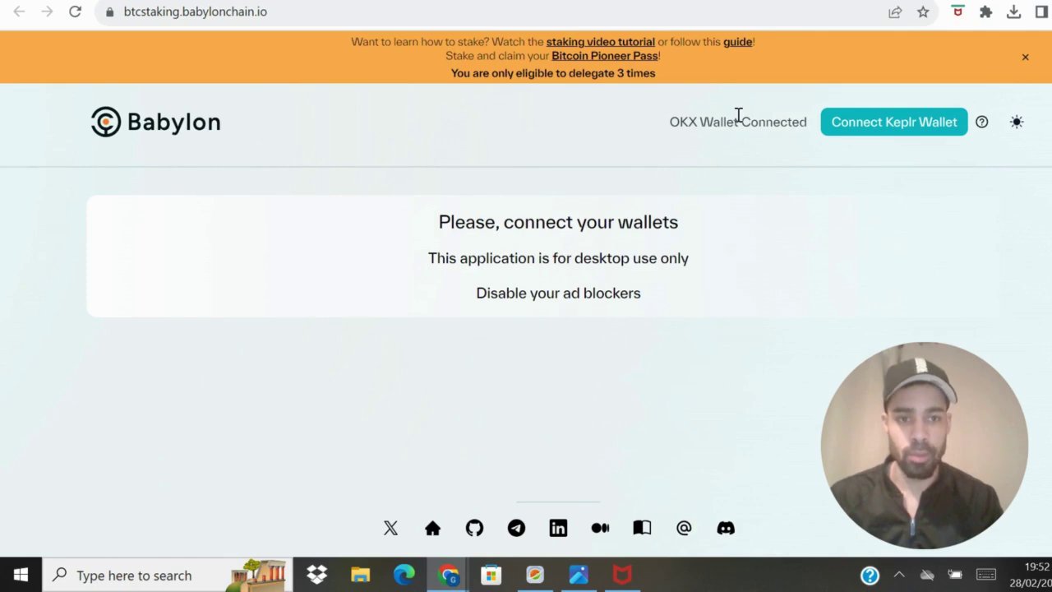
{"action": "left_click", "coordinate": [887, 120]}
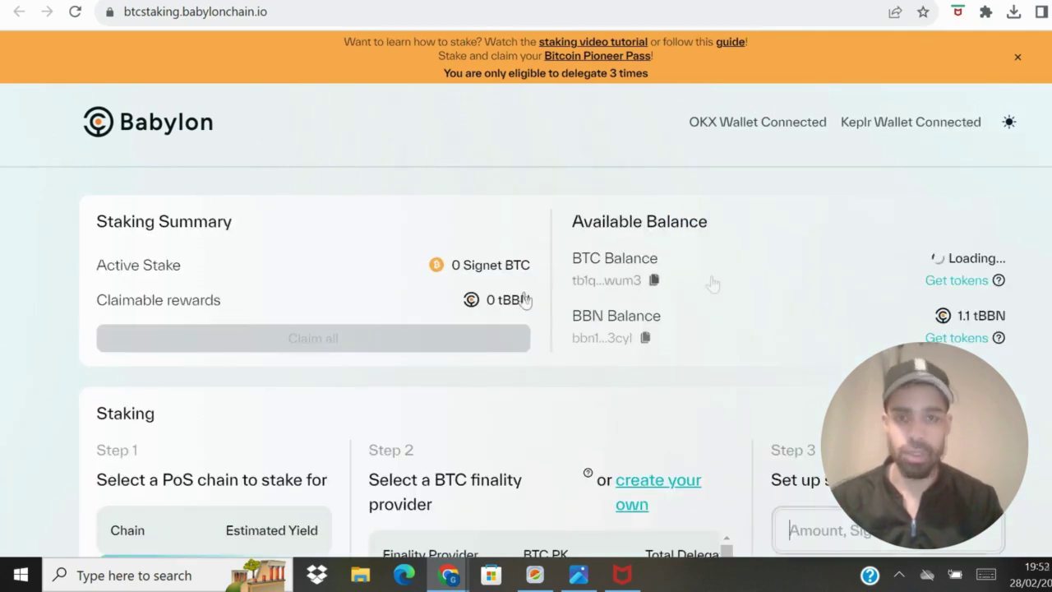
{"action": "scroll", "coordinate": [521, 299], "scroll_direction": "down", "scroll_amount": 4}
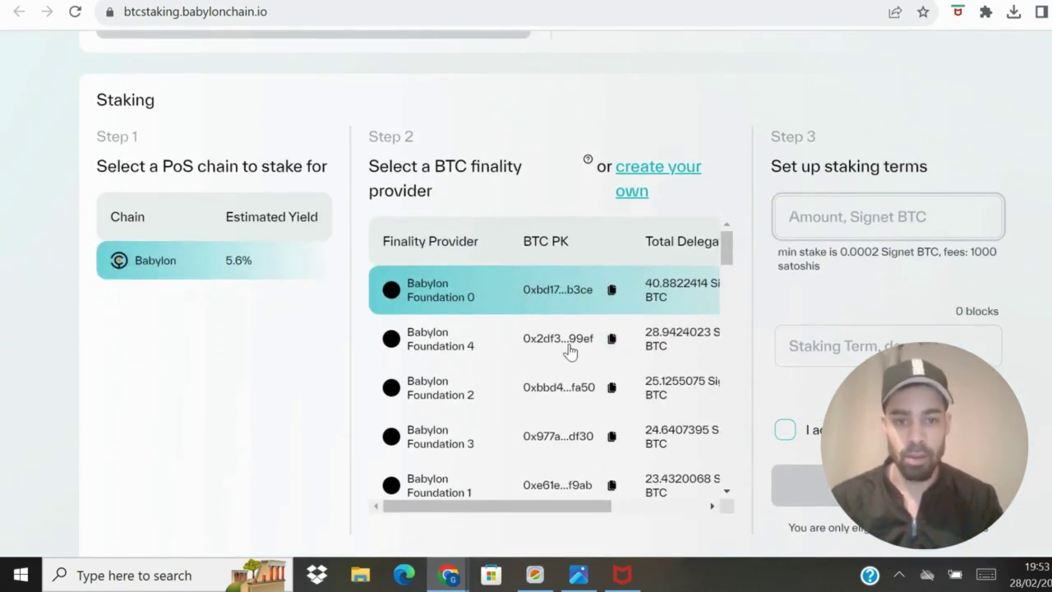
{"action": "left_click", "coordinate": [570, 350]}
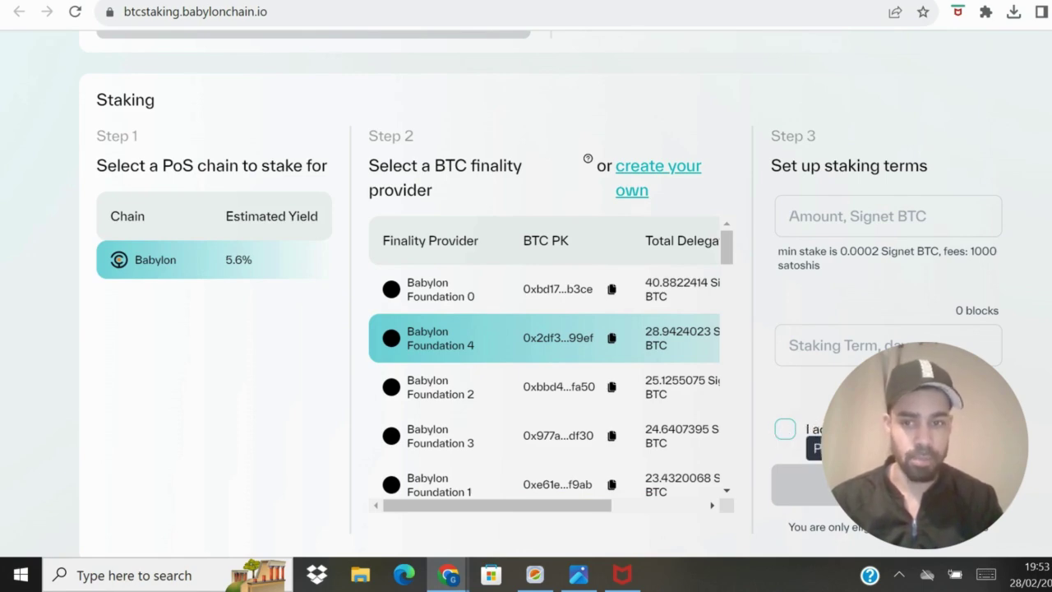
{"action": "scroll", "coordinate": [857, 259], "scroll_direction": "up", "scroll_amount": 4}
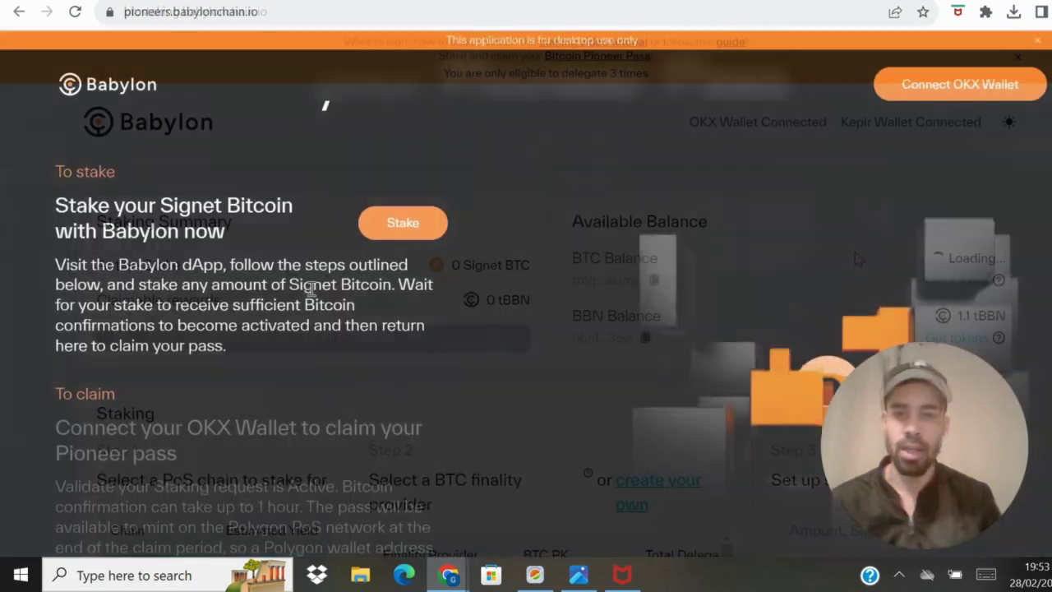
Scroll to the To claim box and countdown ending 12:00 UTC Wed Mar 06 2024, then back up
{"action": "scroll", "coordinate": [312, 288], "scroll_direction": "down", "scroll_amount": 5}
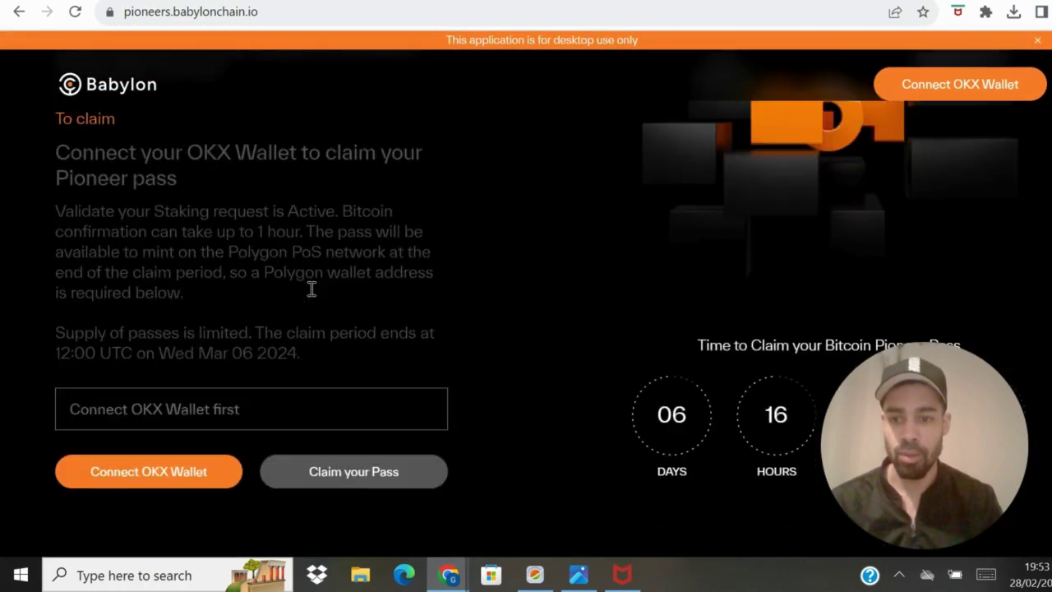
{"action": "scroll", "coordinate": [333, 279], "scroll_direction": "up", "scroll_amount": 1}
{"action": "scroll", "coordinate": [333, 279], "scroll_direction": "down", "scroll_amount": 1}
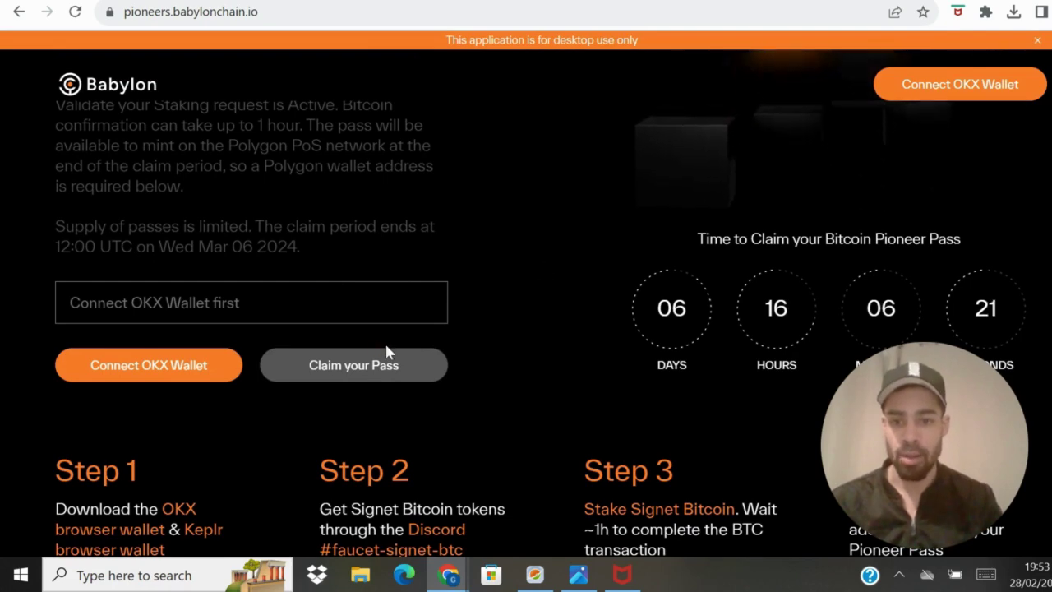
{"action": "scroll", "coordinate": [354, 377], "scroll_direction": "up", "scroll_amount": 5}
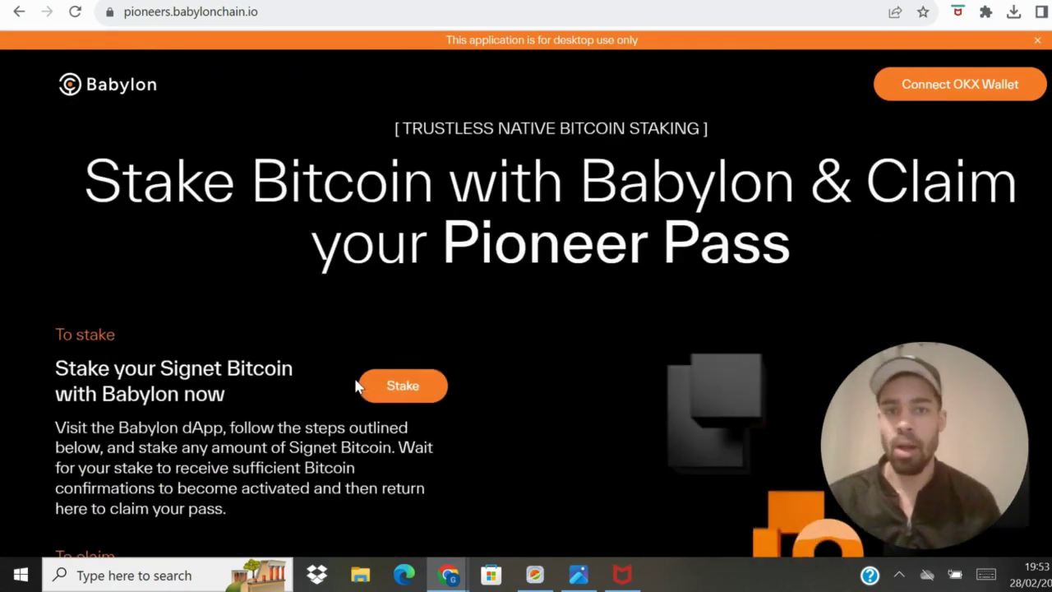